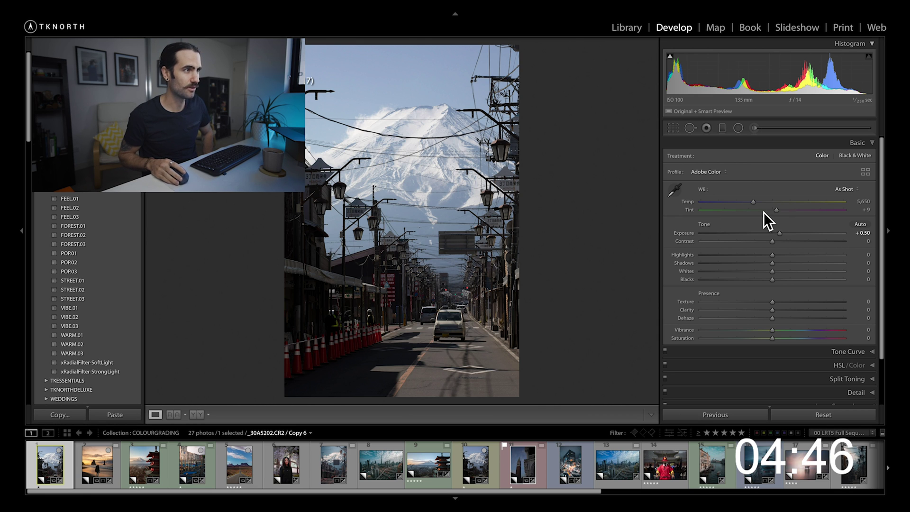
- Cool the temperature, try Auto white balance, then sample neutral sky for a custom balance with Tint +7
drag(755, 205, 749, 203)
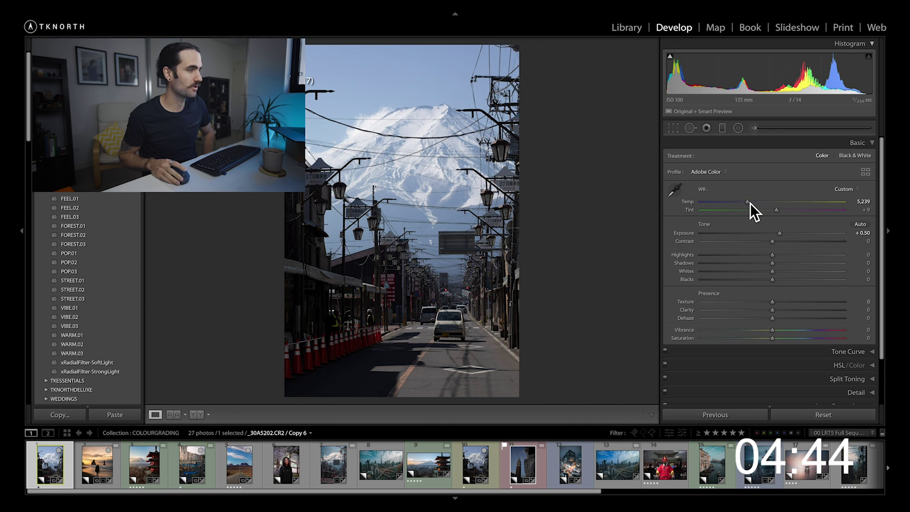
click(845, 190)
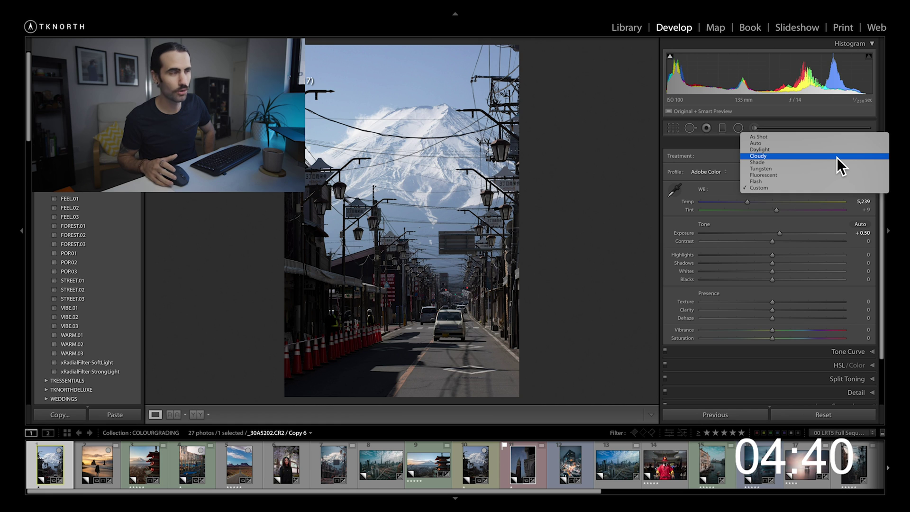
click(812, 144)
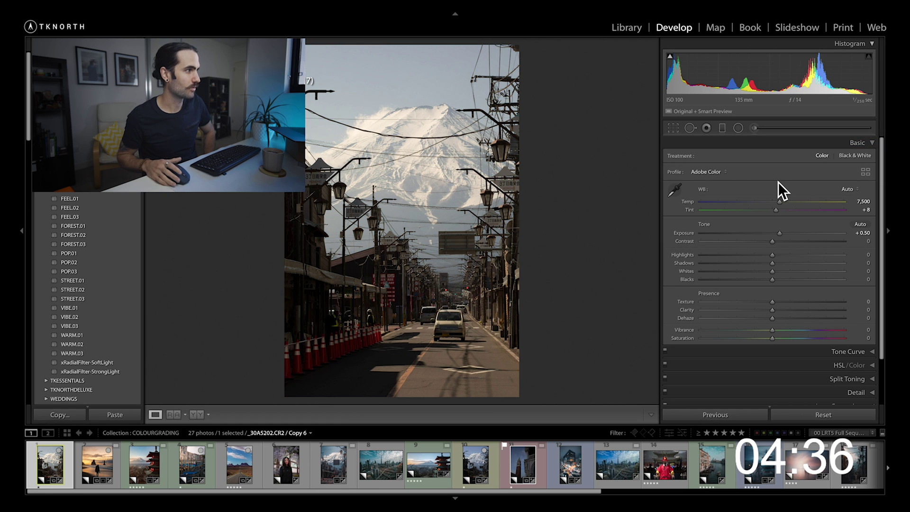
drag(783, 204, 767, 202)
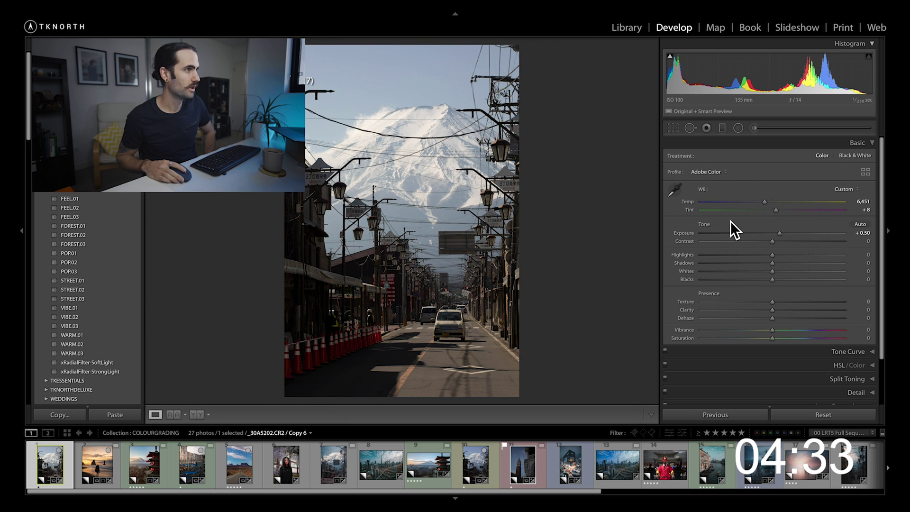
click(681, 194)
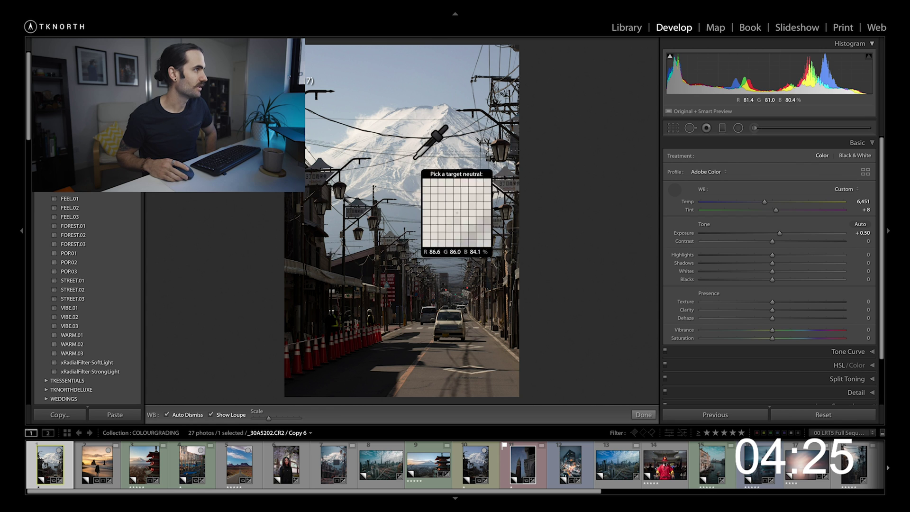
click(444, 137)
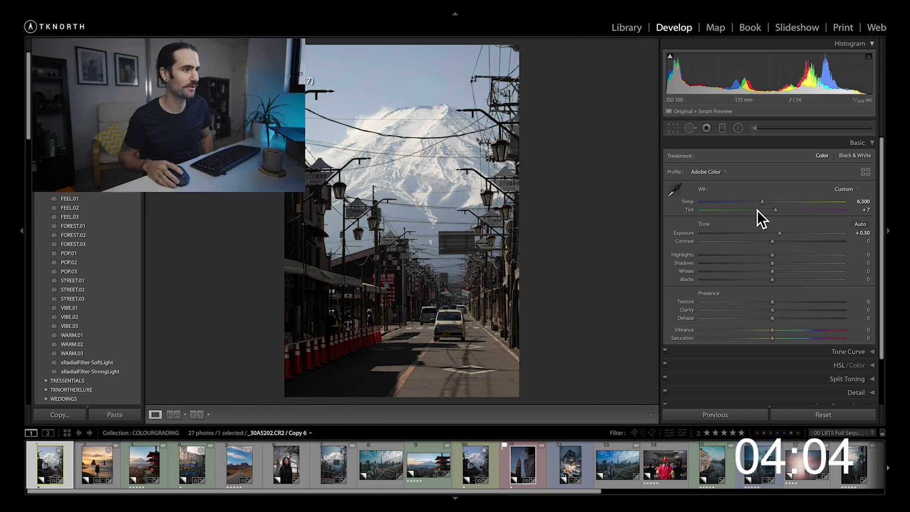
- Show the beach sunset photo's Tone Curve in point-curve mode with the channel list open
click(832, 353)
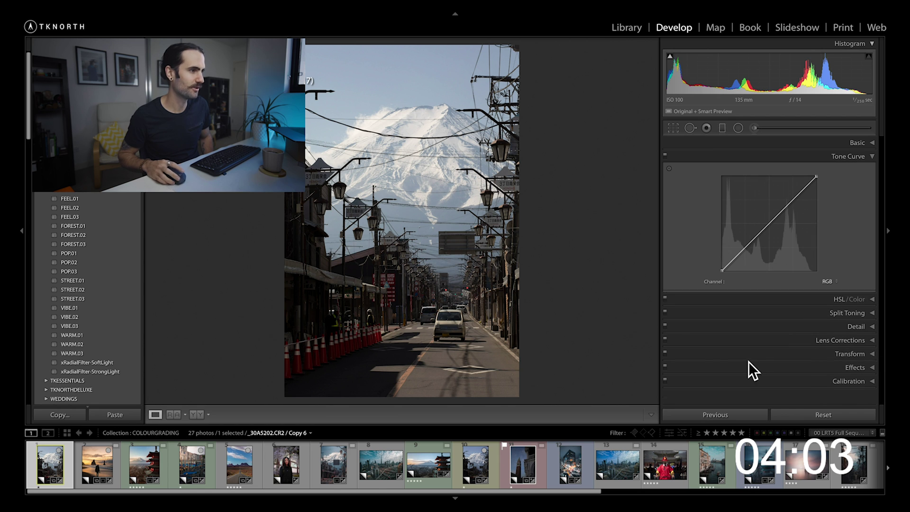
click(92, 473)
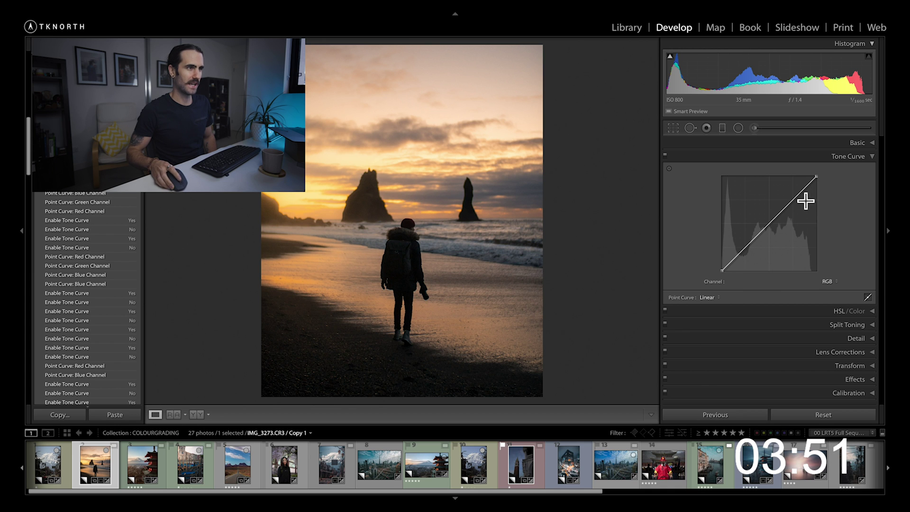
click(868, 297)
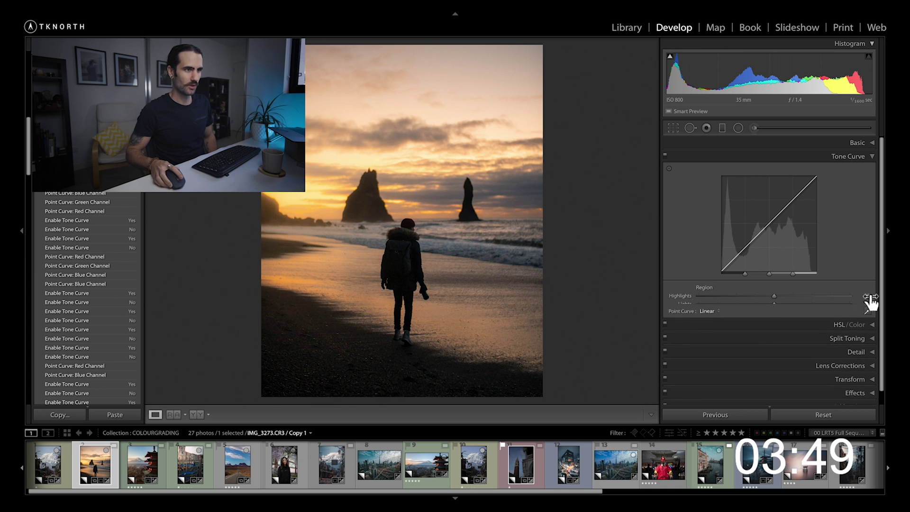
click(868, 336)
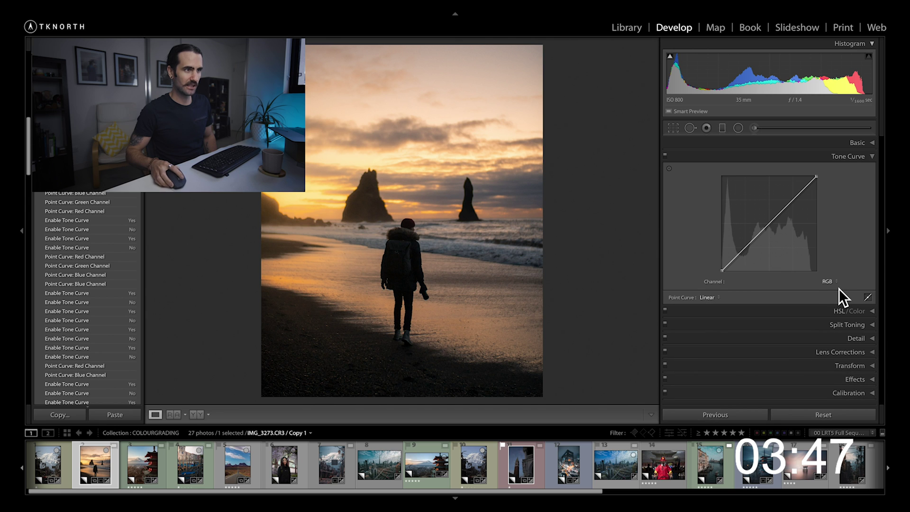
click(837, 287)
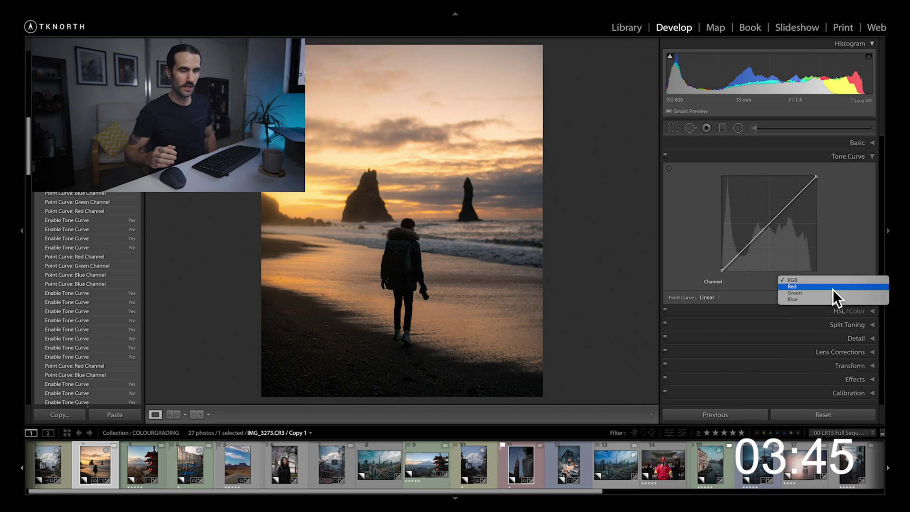
- On the Blue channel curve, add points at the midtones and shadows and raise them slightly
click(801, 300)
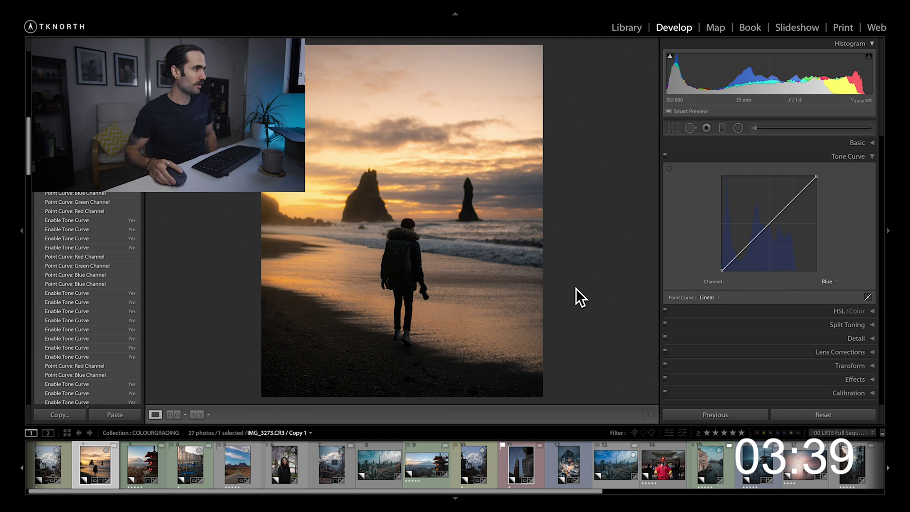
click(777, 235)
drag(778, 233, 772, 227)
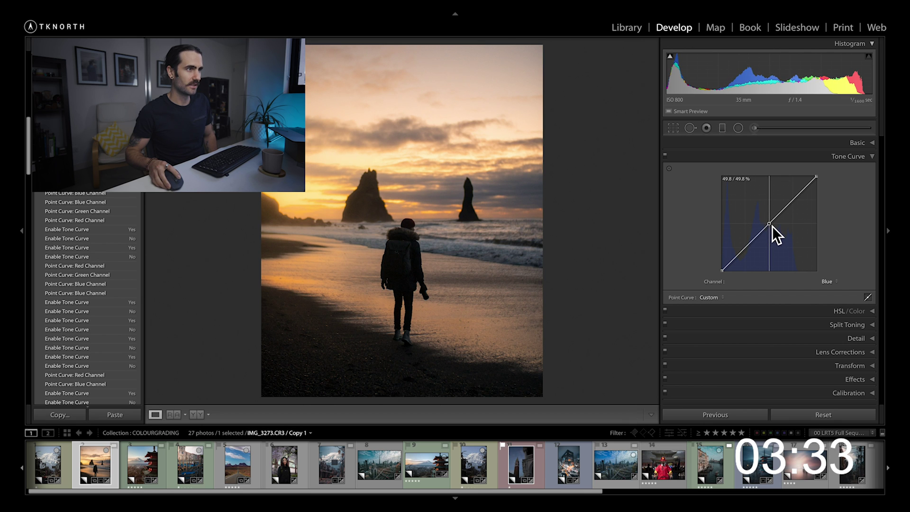
click(746, 247)
drag(748, 252, 744, 250)
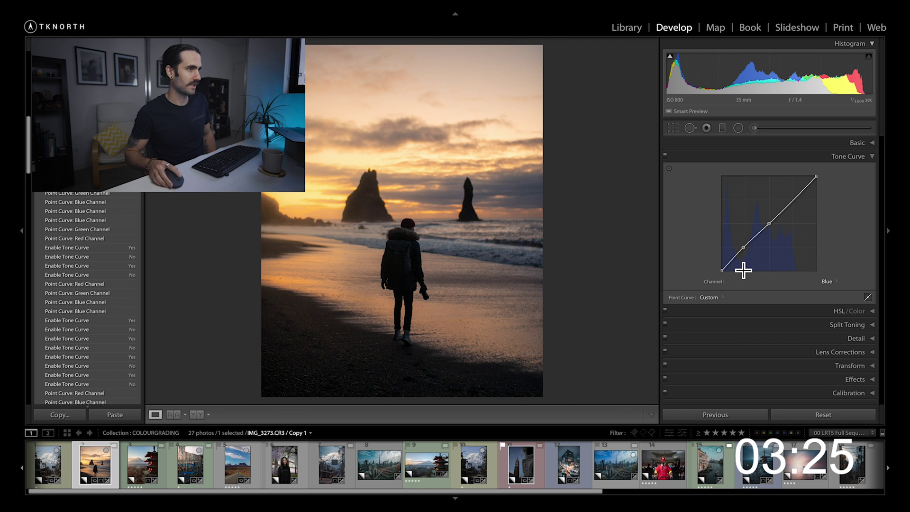
- On the Green channel curve, pull the midpoint down to about 46.3 / 43.9% for a magenta tint
click(827, 282)
click(819, 274)
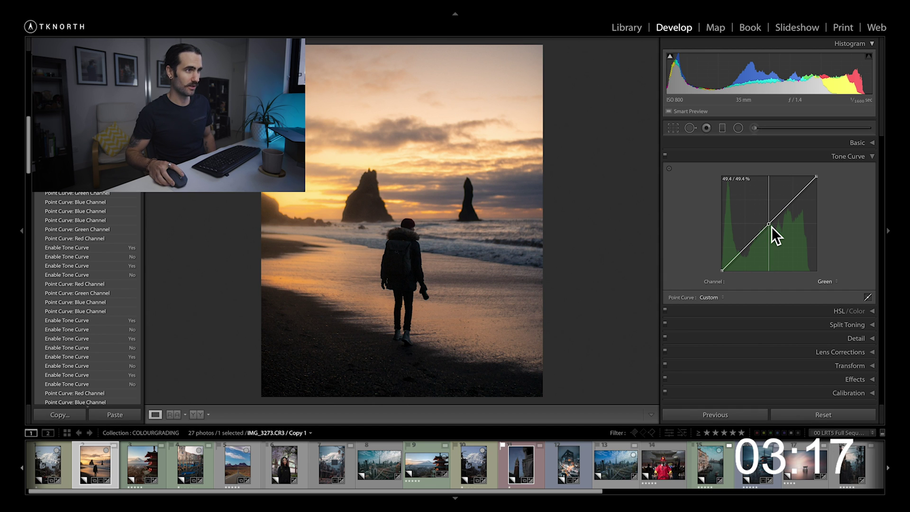
drag(771, 226, 772, 228)
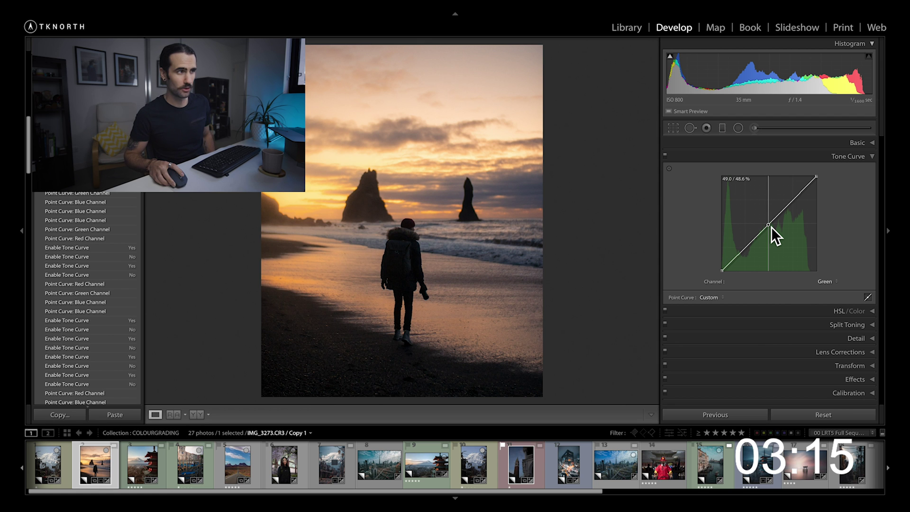
mouse_move(770, 230)
mouse_down()
mouse_move(780, 243)
mouse_move(769, 232)
mouse_up()
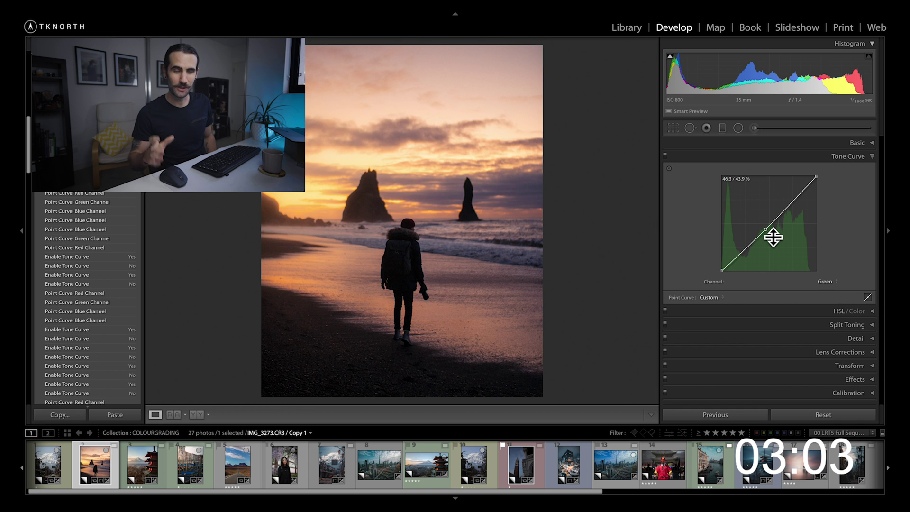
- Add a Red channel midpoint, settle it slightly lower, and compare the tone curve off and on
click(828, 283)
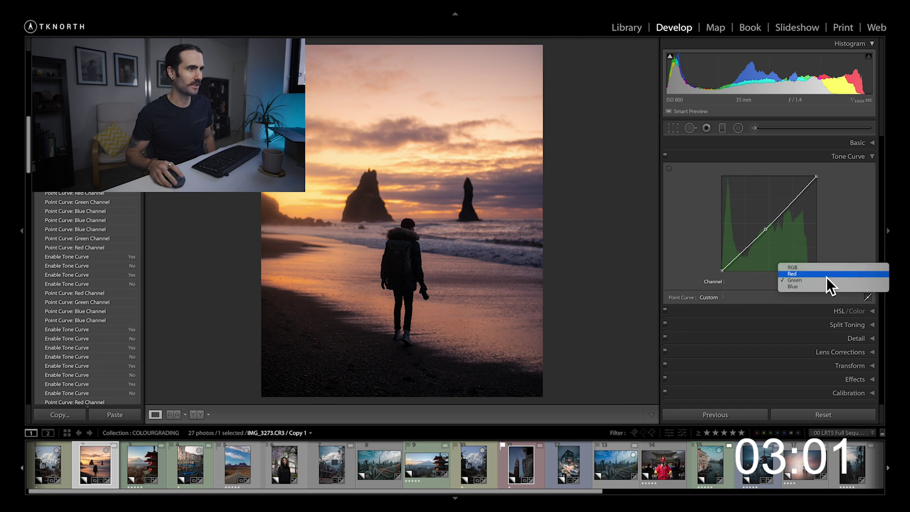
click(827, 275)
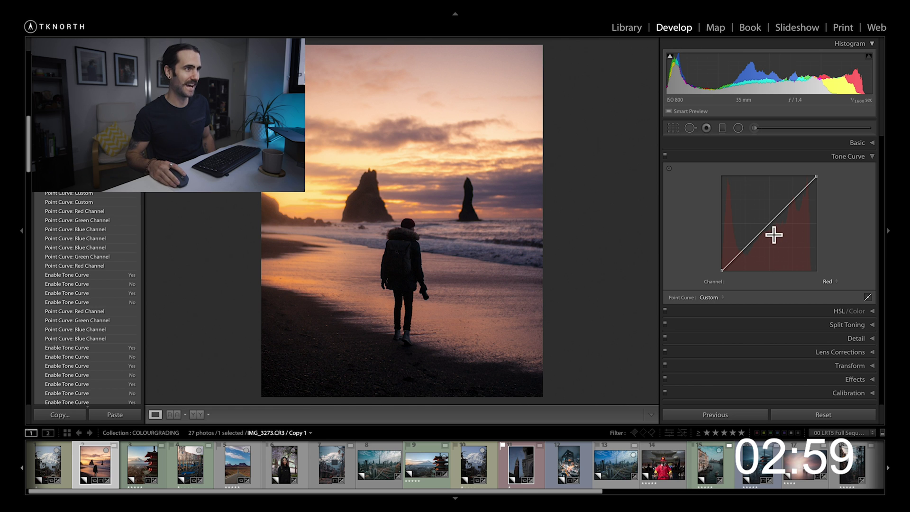
click(768, 226)
drag(770, 228, 768, 224)
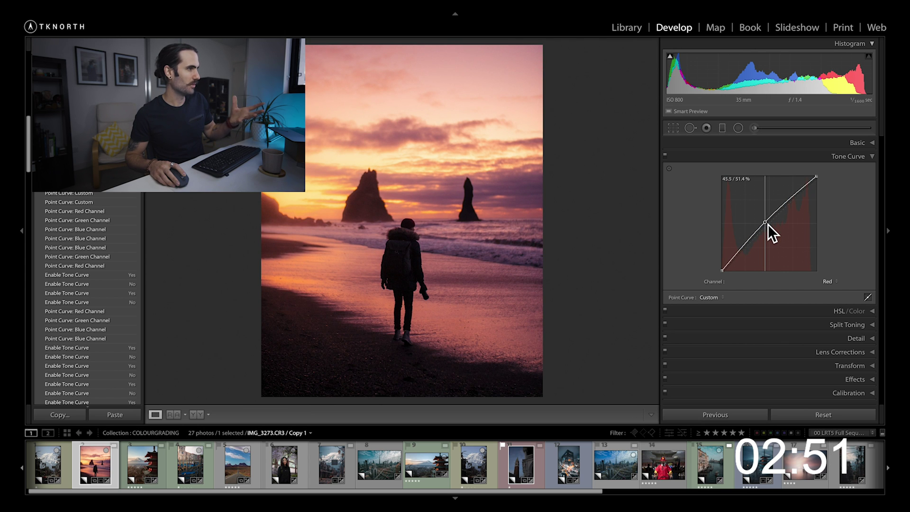
drag(768, 225, 771, 229)
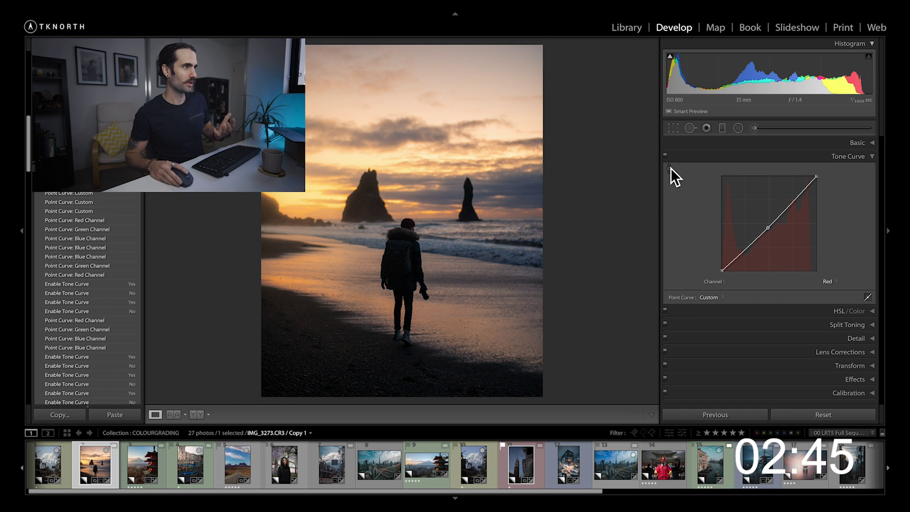
click(669, 159)
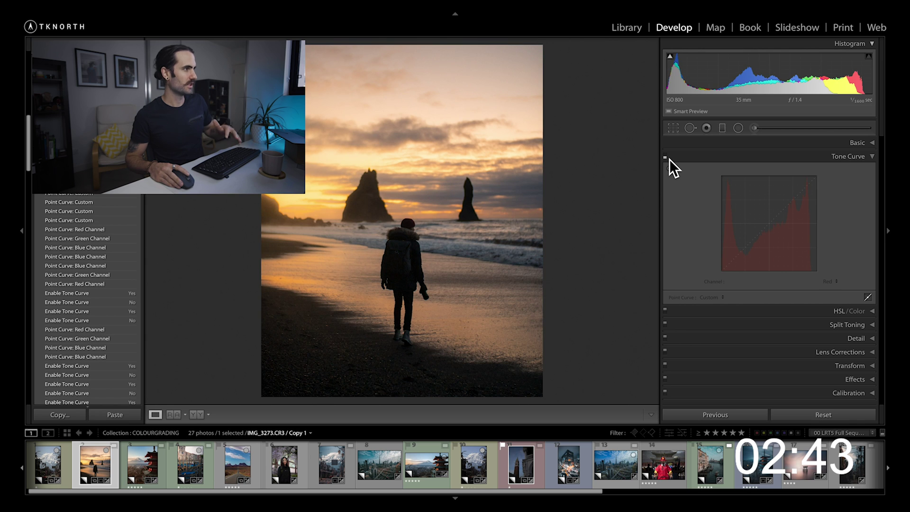
click(669, 159)
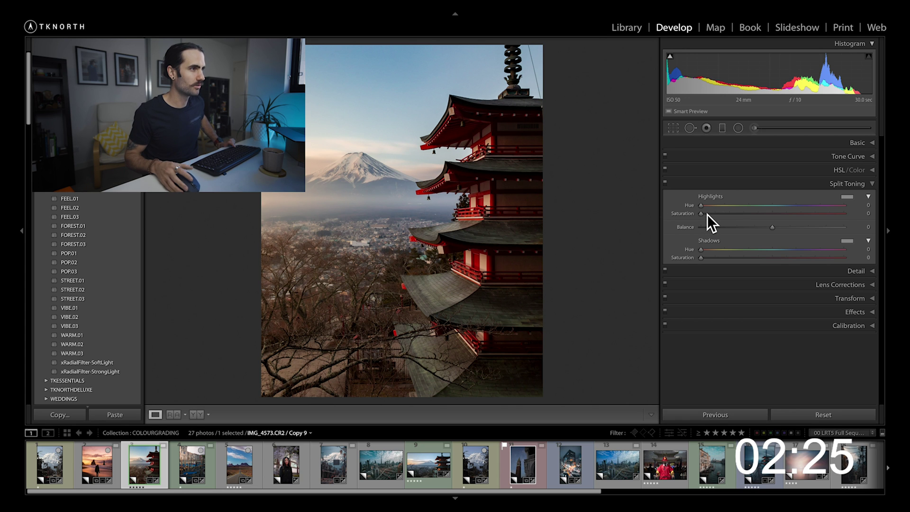
- Set split toning Highlights Hue 45, Highlights Saturation 10 and Shadows Hue 206
mouse_move(703, 209)
mouse_down()
mouse_move(763, 211)
mouse_move(707, 217)
mouse_move(765, 217)
mouse_move(712, 215)
mouse_up()
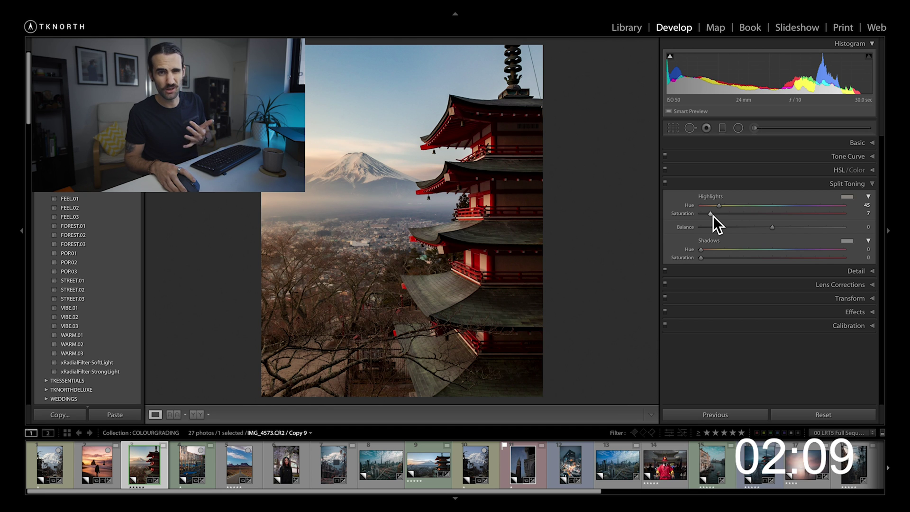
drag(713, 215, 717, 215)
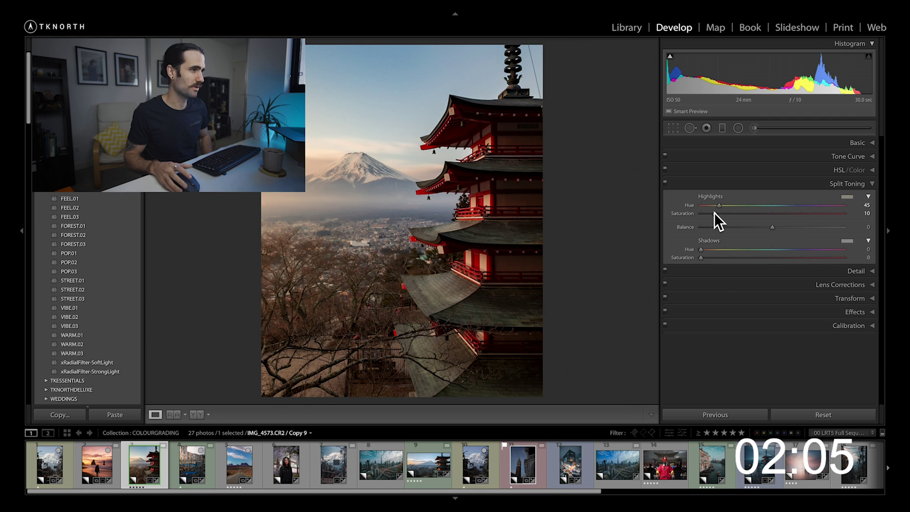
drag(703, 251, 785, 254)
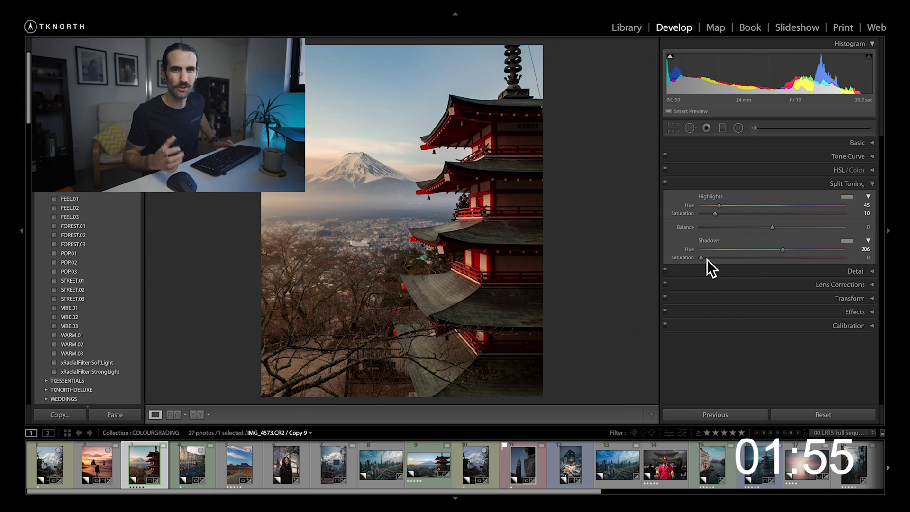
- Raise Shadows Saturation to 15, then compare split toning off and back on
key(alt)
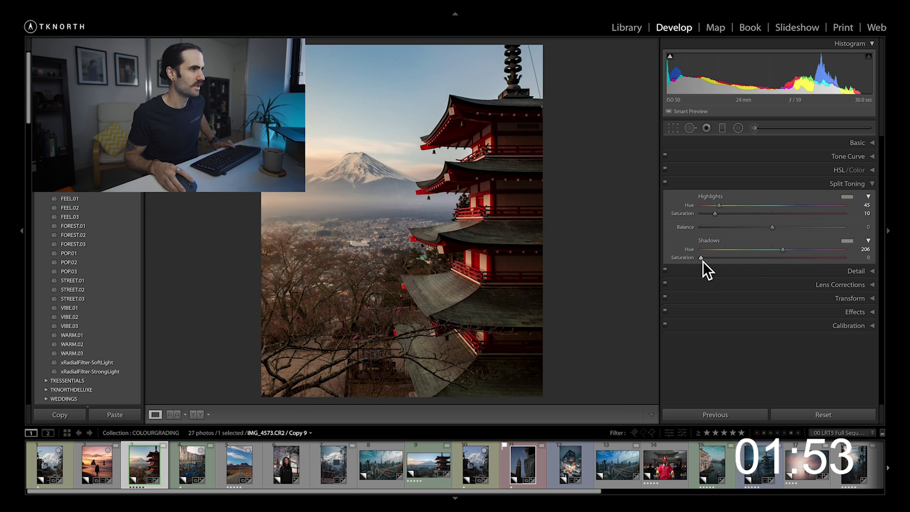
mouse_move(716, 261)
mouse_down()
mouse_move(741, 263)
mouse_move(725, 264)
mouse_up()
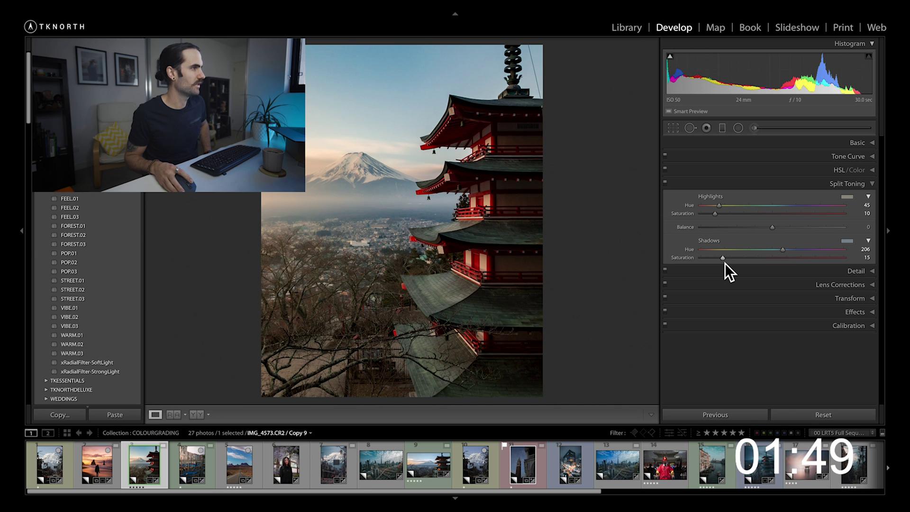
click(668, 185)
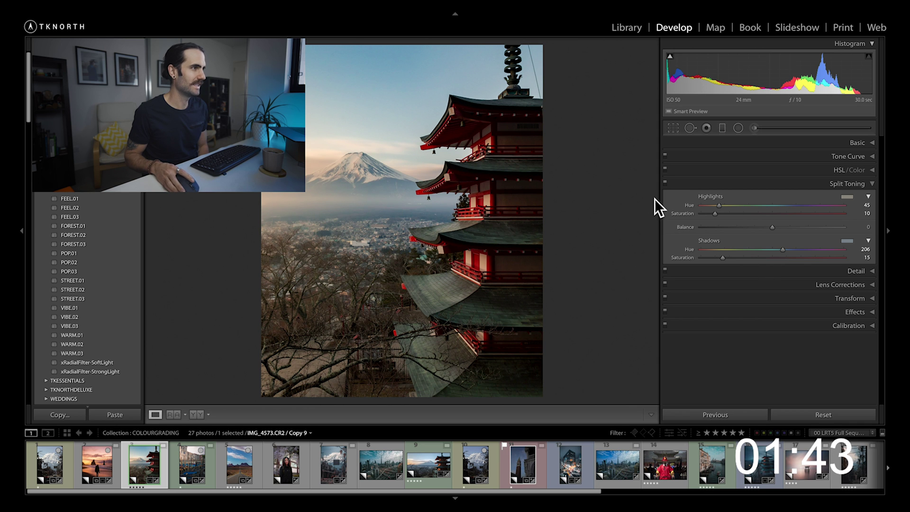
click(665, 184)
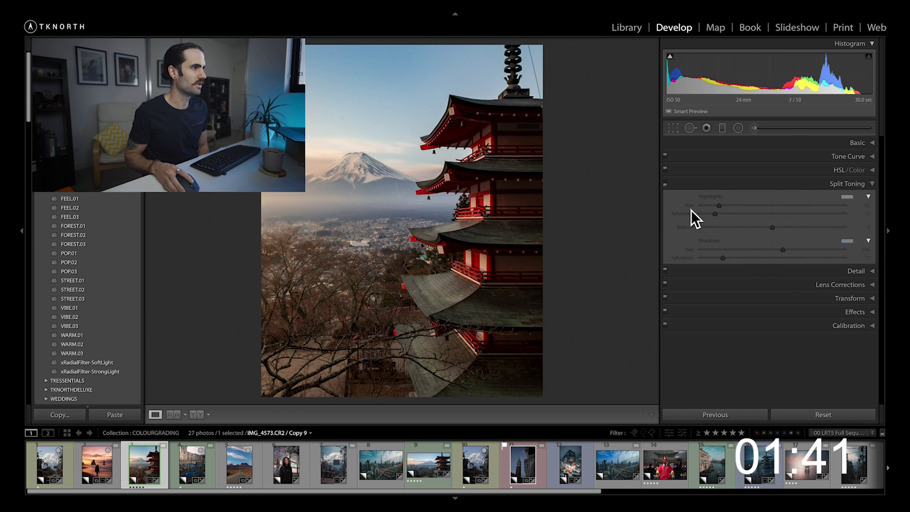
click(665, 184)
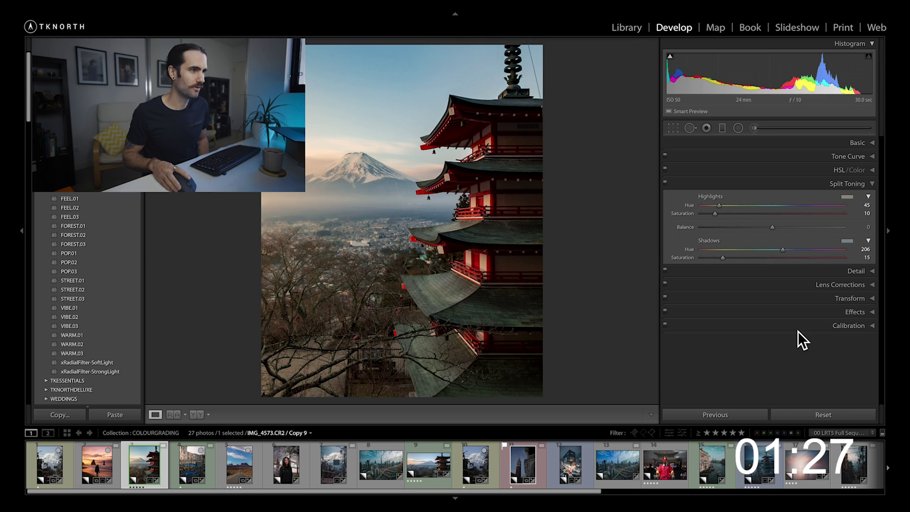
- On the Venice gondola photo, set Calibration Red Primary Hue +43 and Blue Primary Hue −47, comparing off/on
click(193, 470)
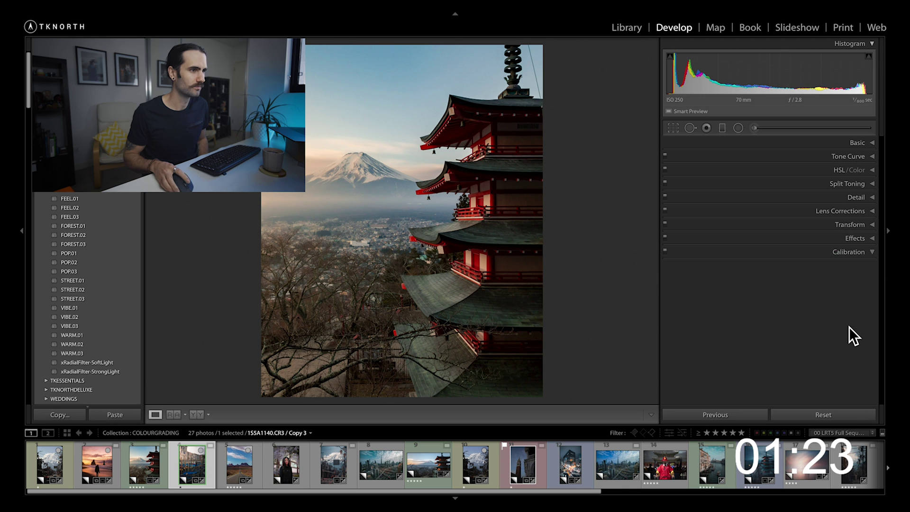
click(848, 325)
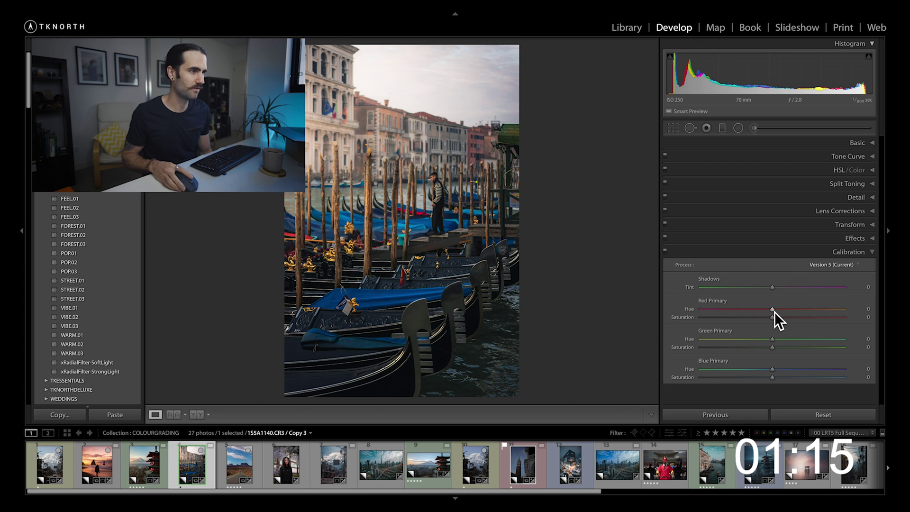
drag(777, 312, 805, 313)
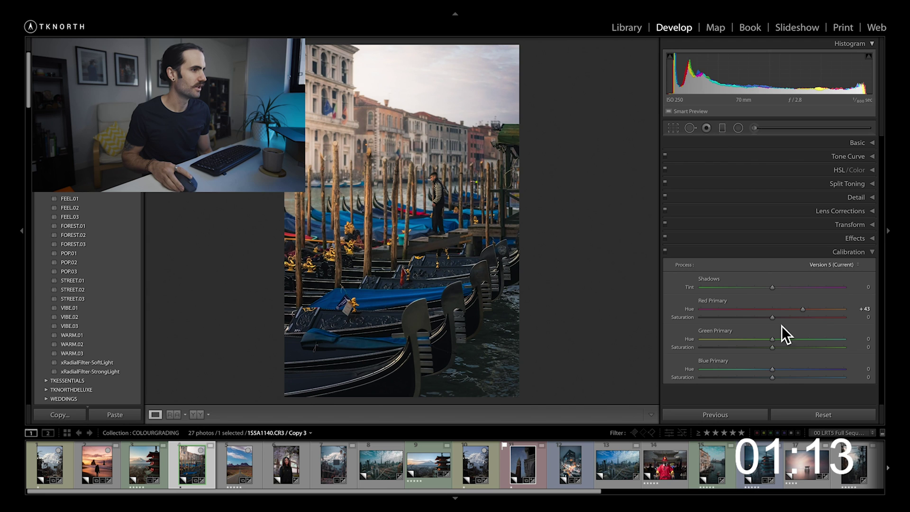
drag(775, 370, 742, 374)
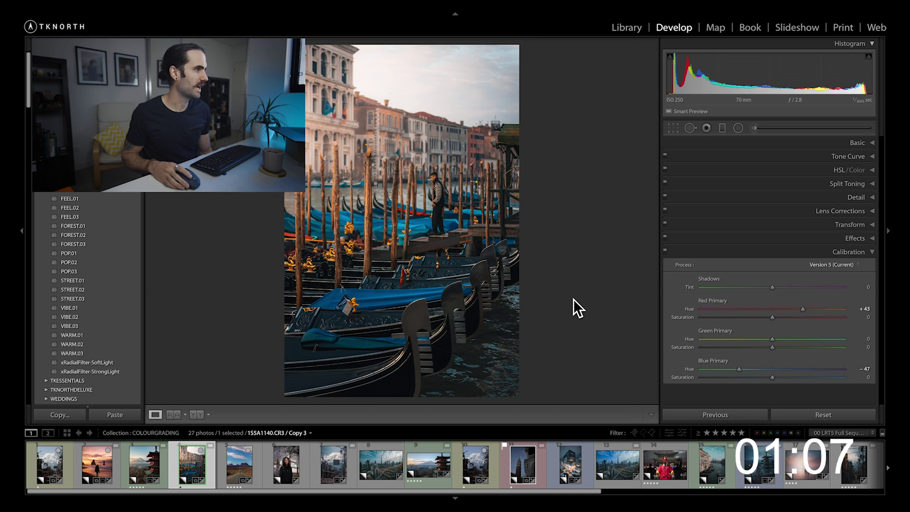
click(666, 251)
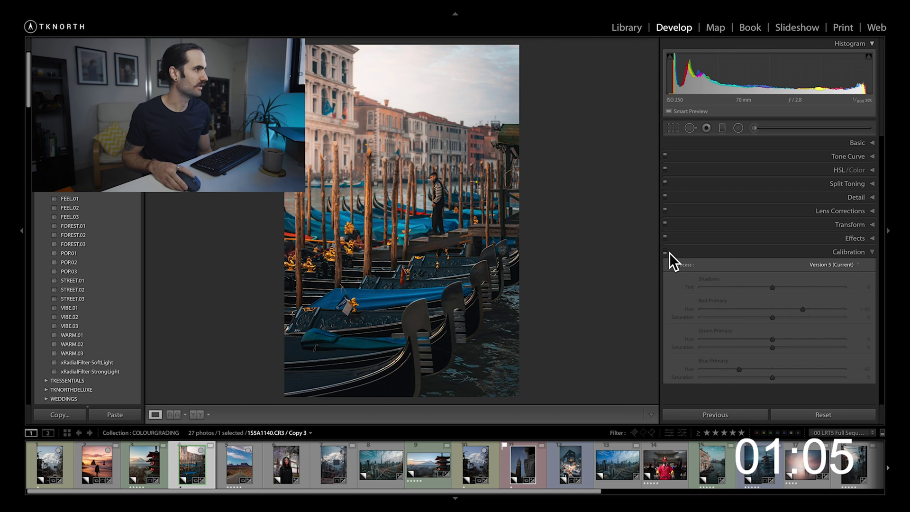
click(669, 252)
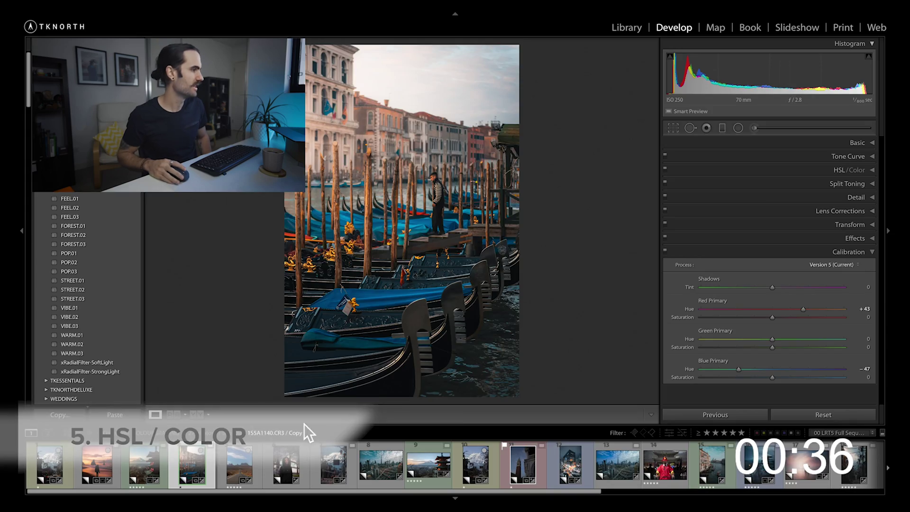
- Calibrate the desert road photo: Red Primary Hue +16, Red Saturation −9, Blue Primary Hue −18
click(244, 456)
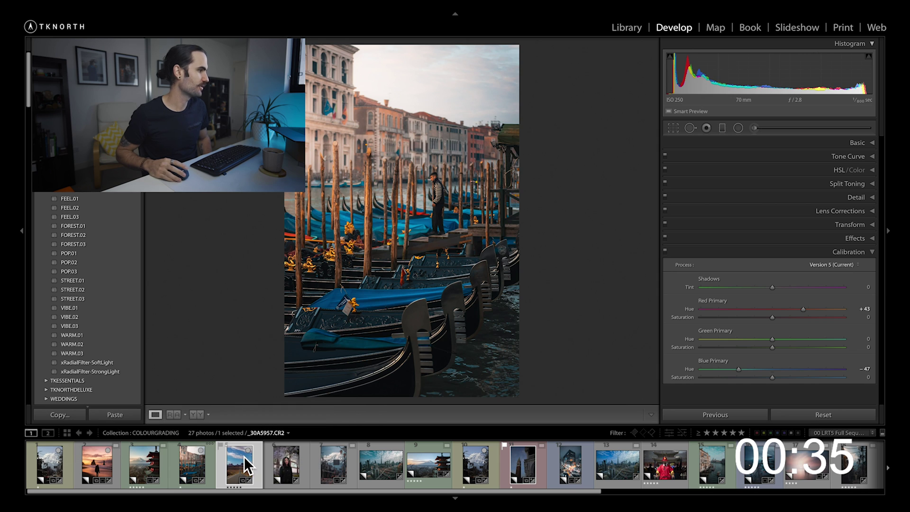
drag(775, 312, 785, 313)
drag(772, 371, 760, 371)
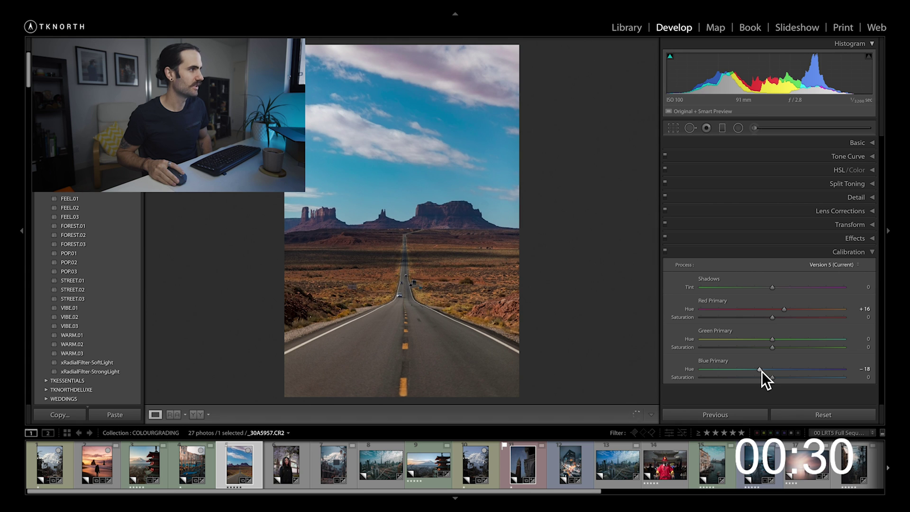
click(768, 319)
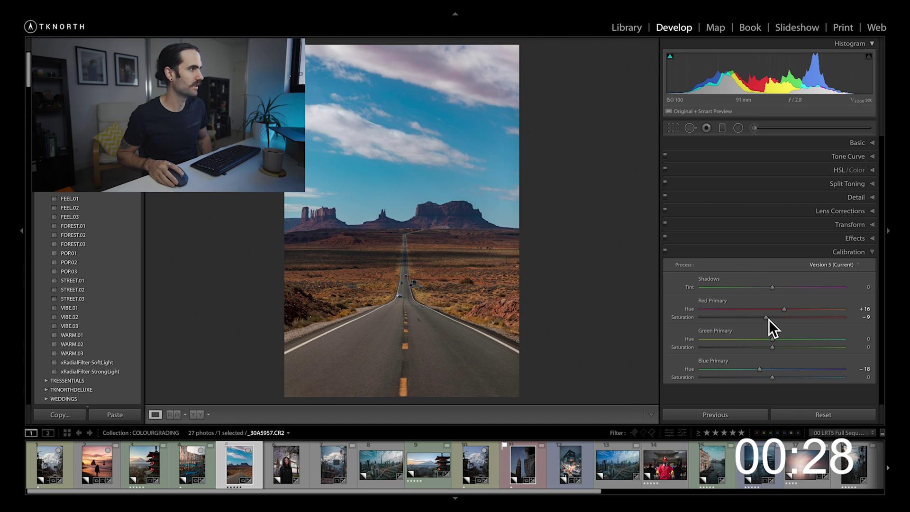
click(837, 172)
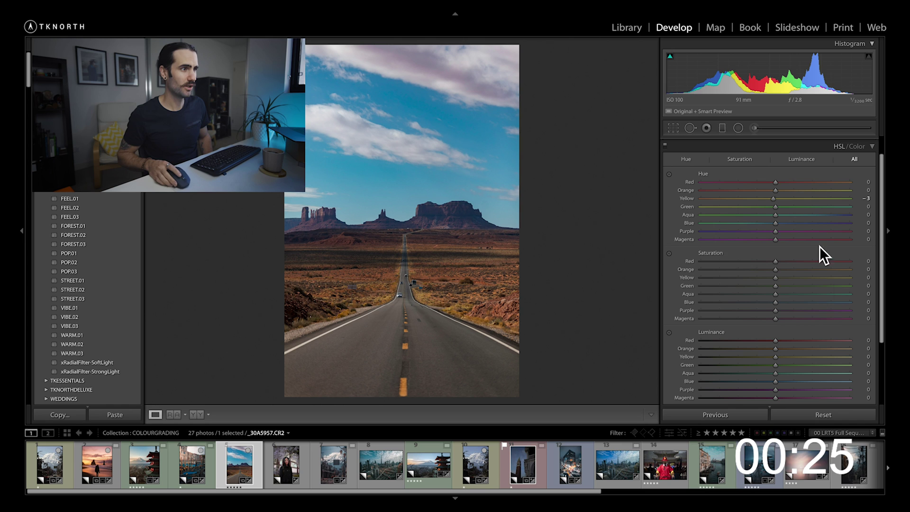
- Switch HSL/Color from the Color swatch view back to the full hue, saturation and luminance sliders
click(857, 147)
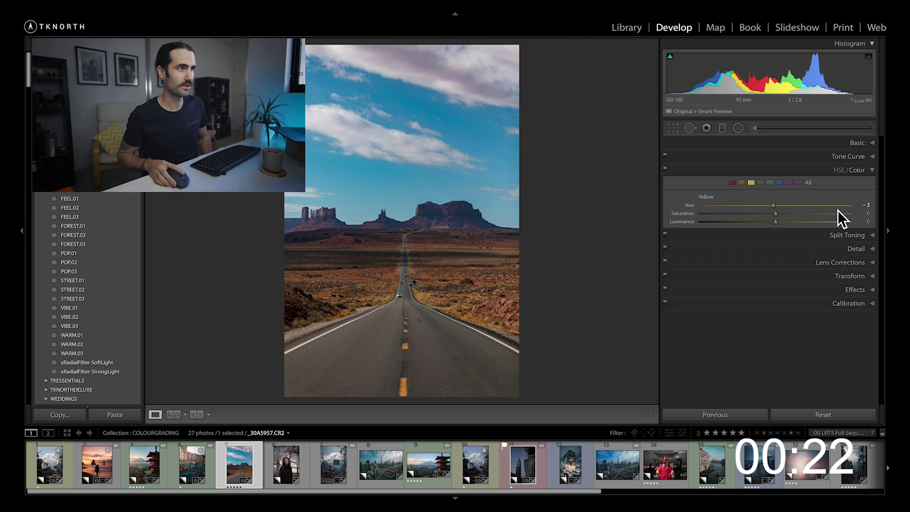
click(840, 173)
drag(882, 266, 877, 291)
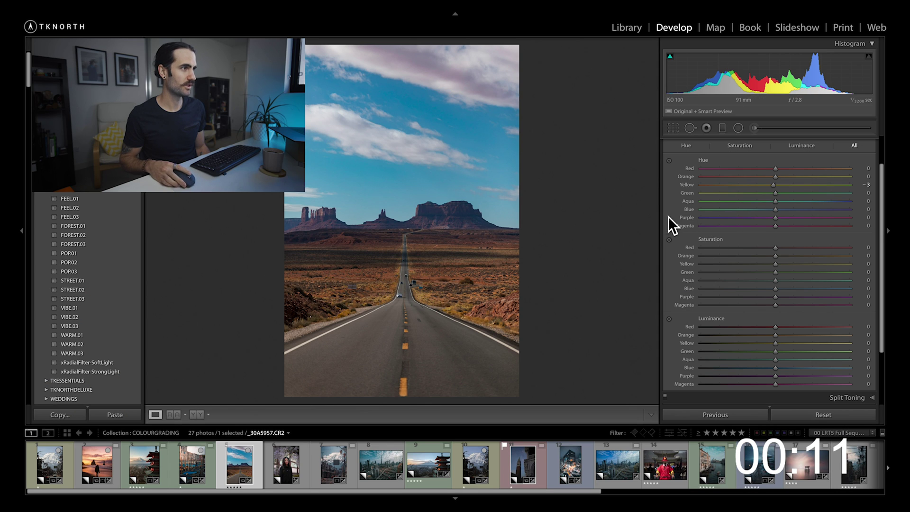
- Shift the Blue hue to −18 for a teal sky, then adjust hues with the Targeted Adjustment Tool
mouse_move(779, 212)
mouse_down()
mouse_move(738, 211)
mouse_move(820, 220)
mouse_move(766, 214)
mouse_up()
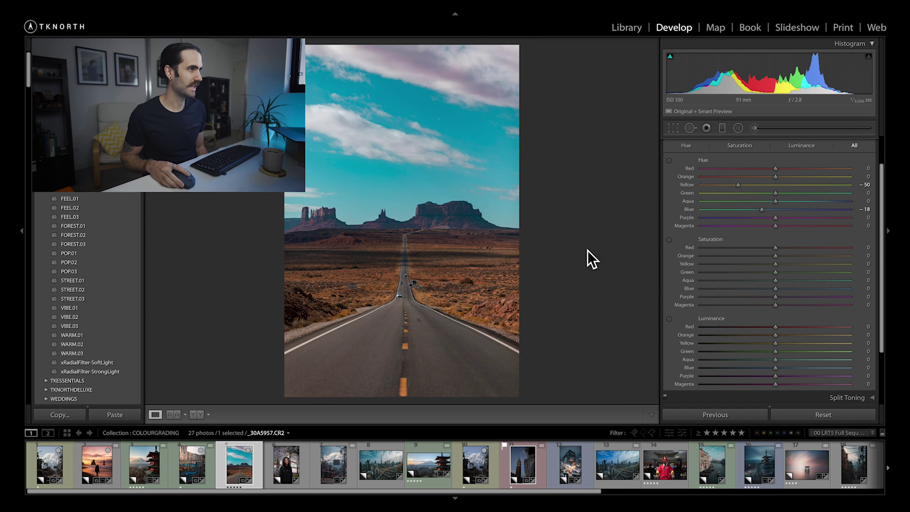
click(669, 162)
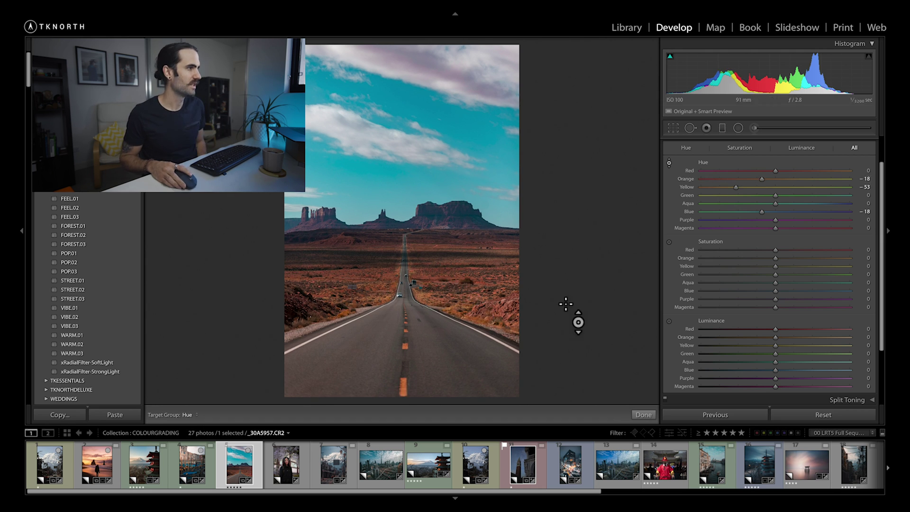
click(291, 475)
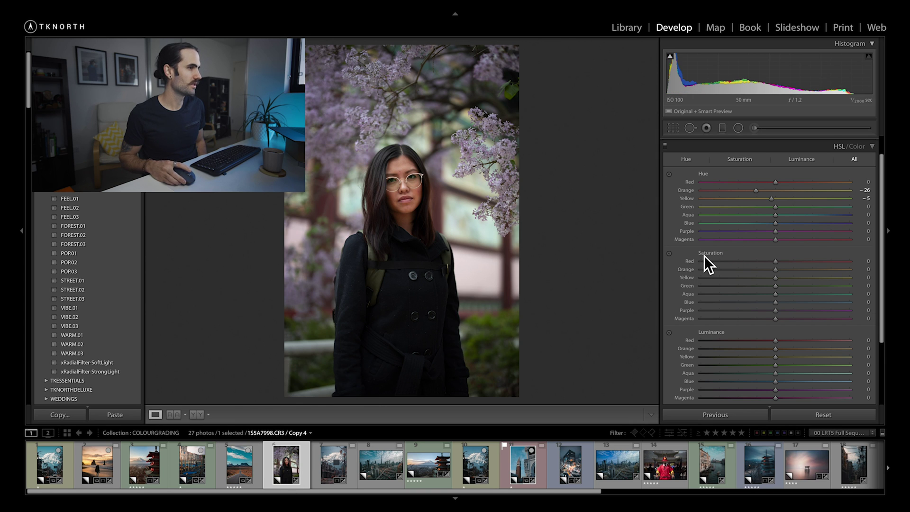
- Mute the portrait's skin tones to orange −30 and yellow −5 saturation, then move to the desert road photo
click(669, 253)
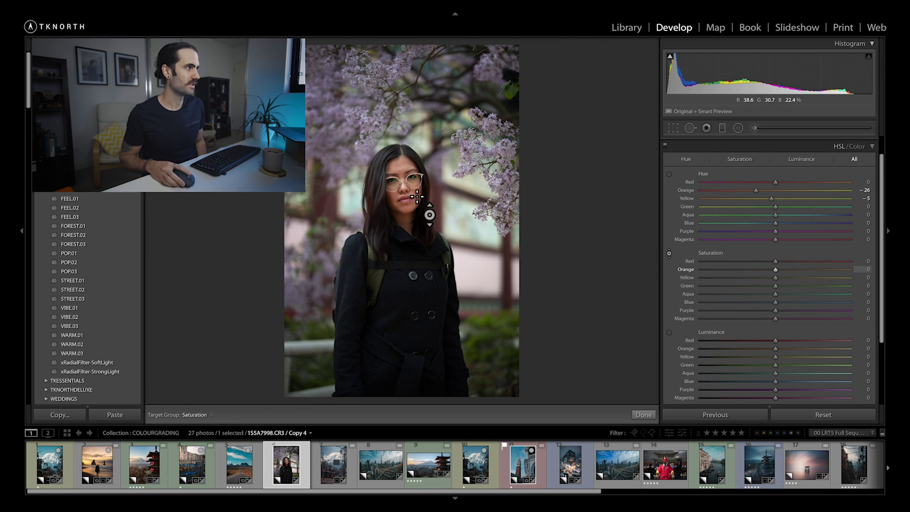
drag(402, 199, 403, 247)
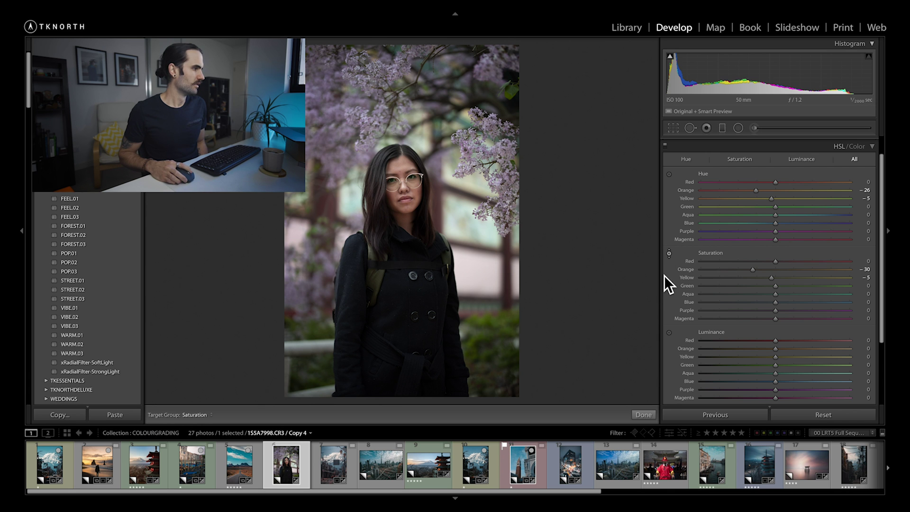
key(Left)
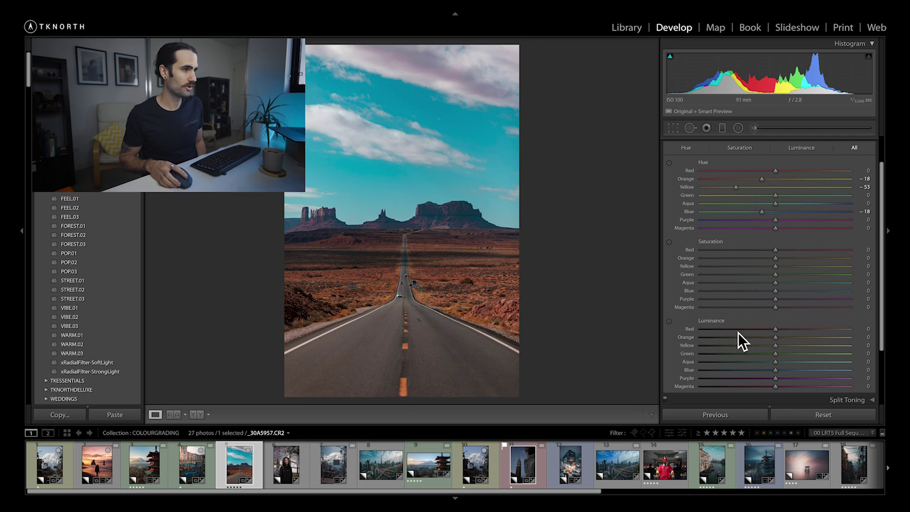
- Set the road photo's HSL saturation to blue −34, purple −61, magenta −71 and orange +31
drag(777, 293, 749, 291)
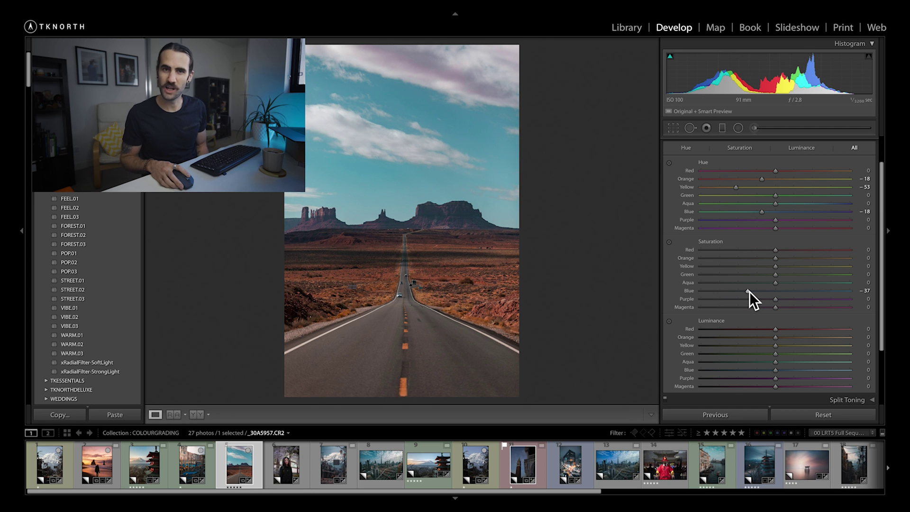
mouse_move(749, 291)
mouse_down()
mouse_move(712, 289)
mouse_move(751, 291)
mouse_up()
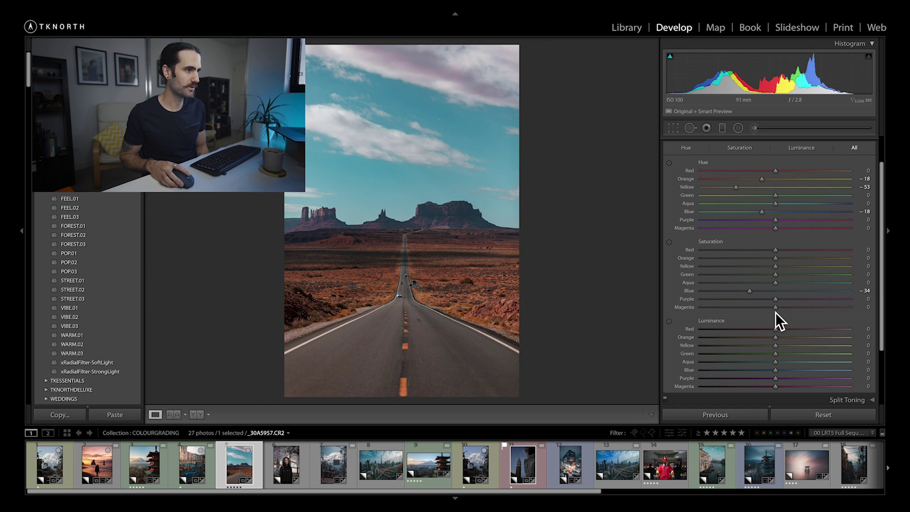
drag(776, 310, 725, 309)
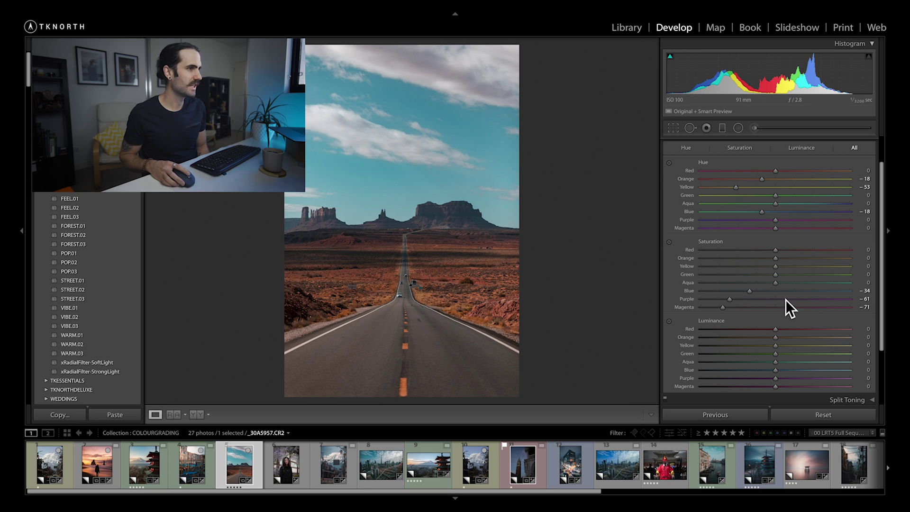
drag(777, 262, 787, 262)
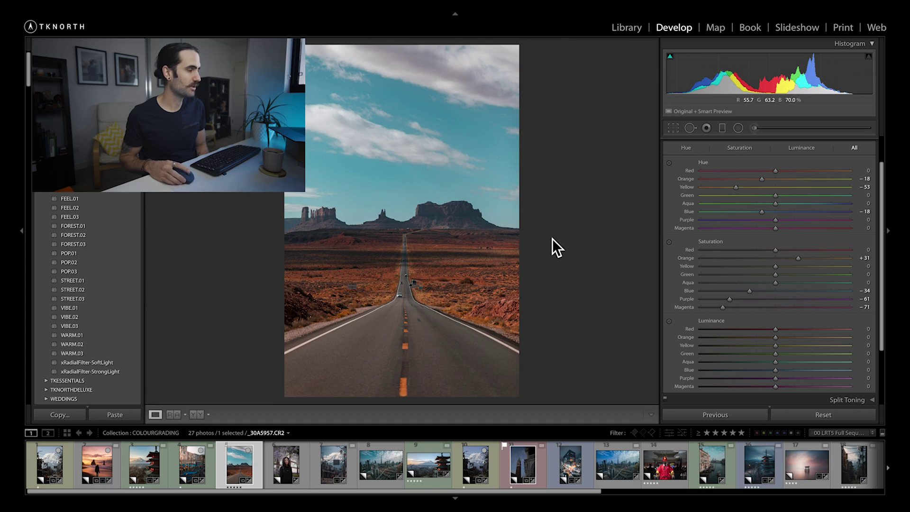
drag(777, 372, 746, 368)
- Set HSL luminance to blue −42 to darken the sky and orange +15
drag(746, 370, 774, 375)
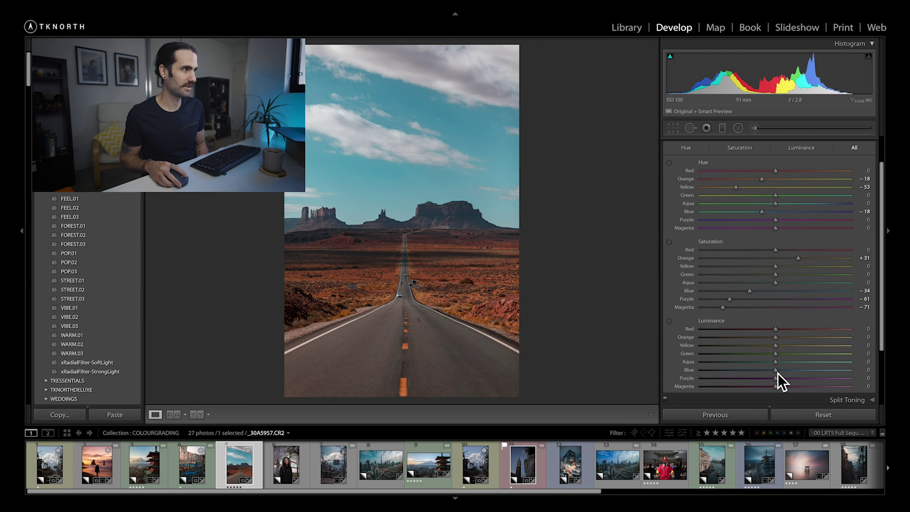
drag(777, 373, 745, 369)
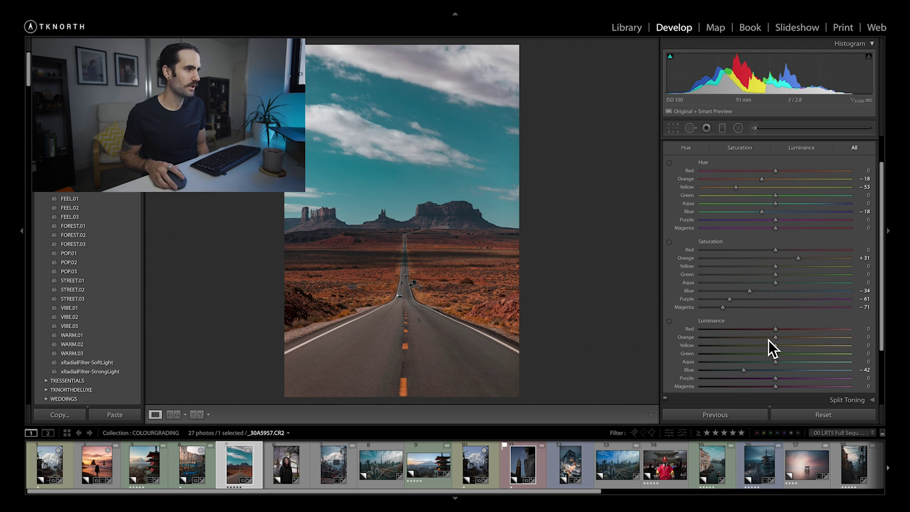
mouse_move(777, 338)
mouse_down()
mouse_move(801, 339)
mouse_move(765, 337)
mouse_move(786, 338)
mouse_up()
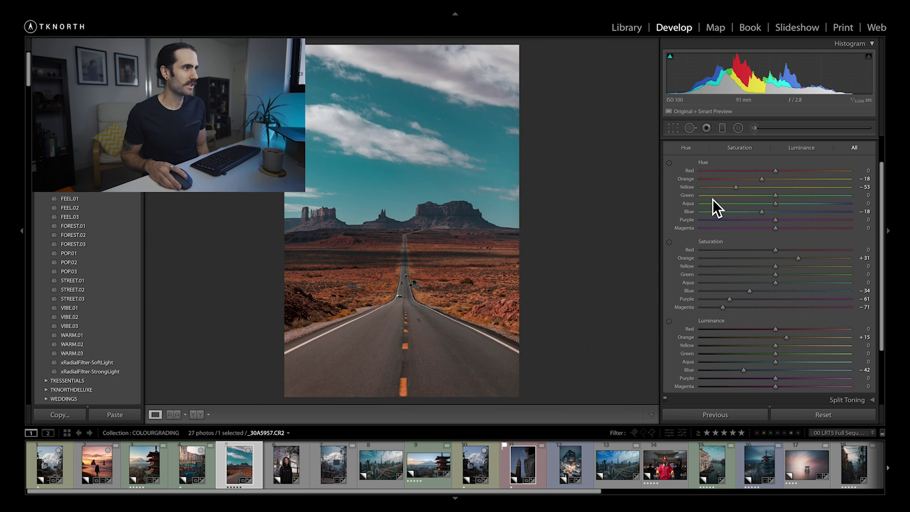
scroll(701, 185, up, 1)
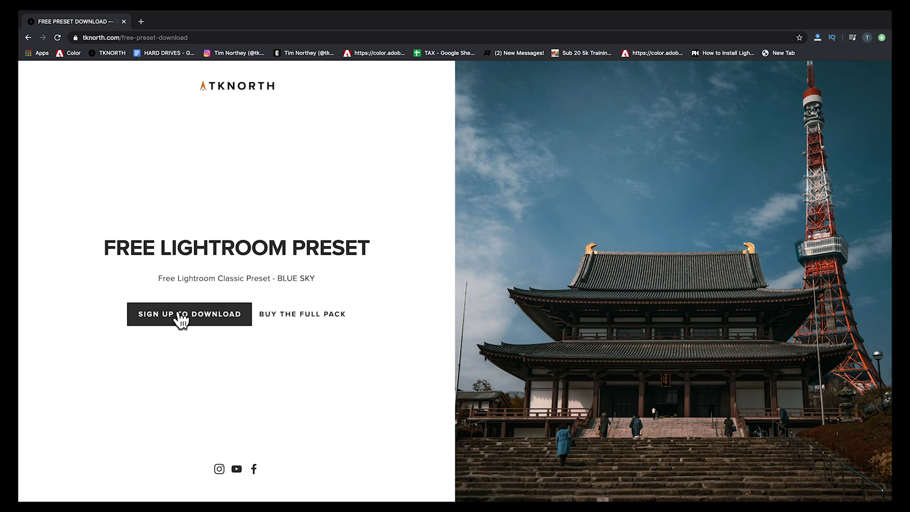
- Request the free Blue Sky preset, then compare before/after examples on the Deluxe Editing Pack page
click(185, 318)
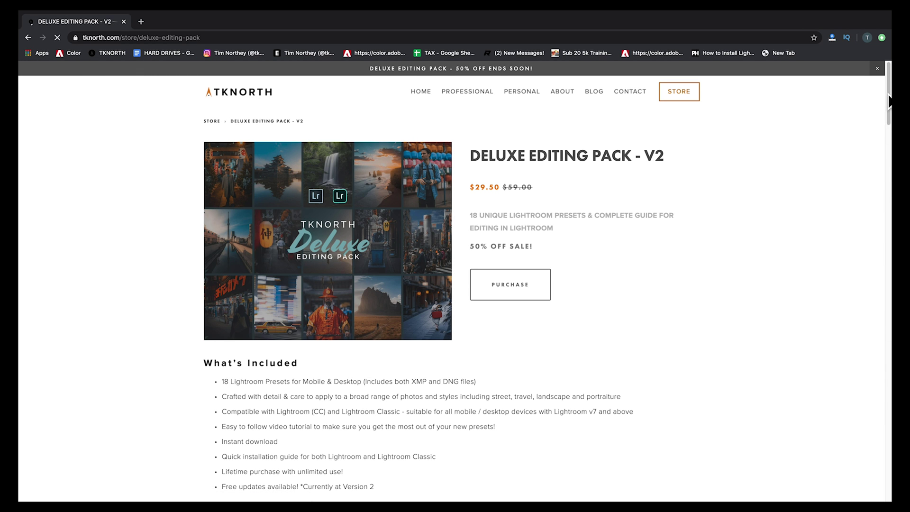
drag(889, 97, 874, 188)
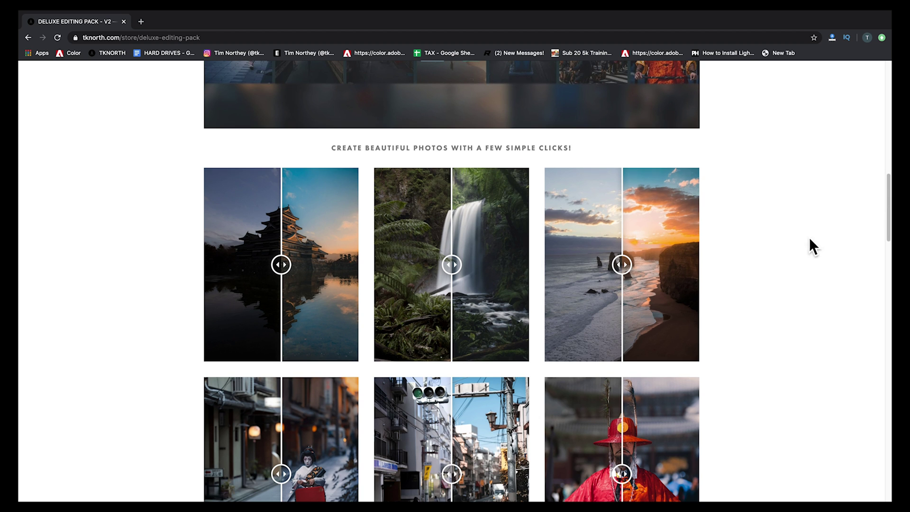
drag(628, 268, 571, 265)
scroll(623, 348, down, 10)
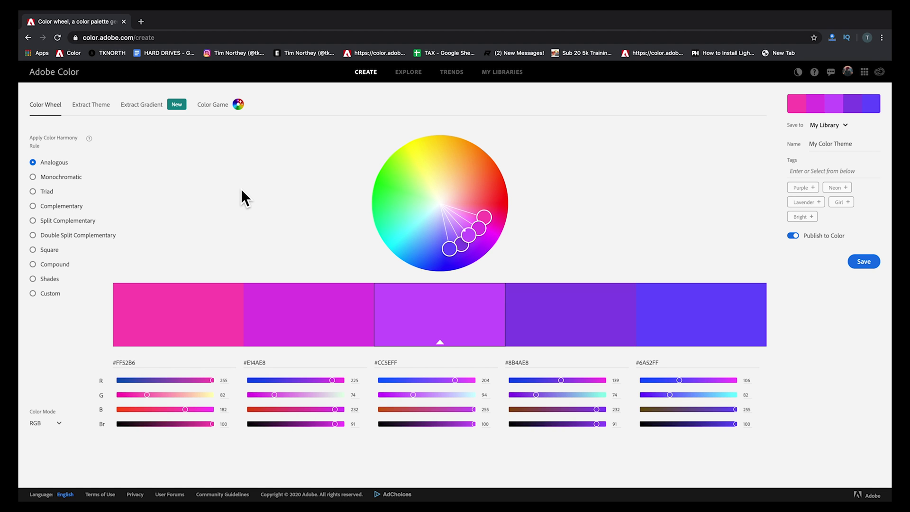
- Try a Complementary palette with a rotated base colour, then Triad, and go to Extract Theme
click(76, 207)
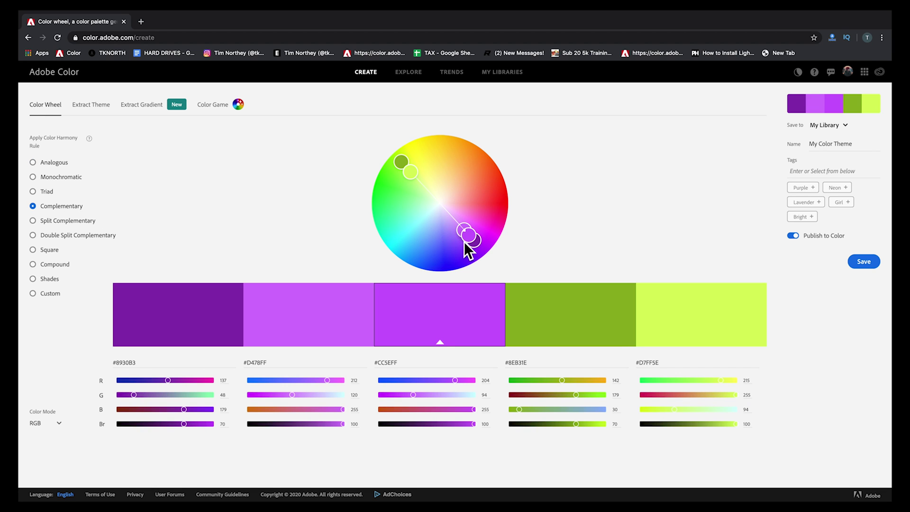
drag(469, 235, 289, 168)
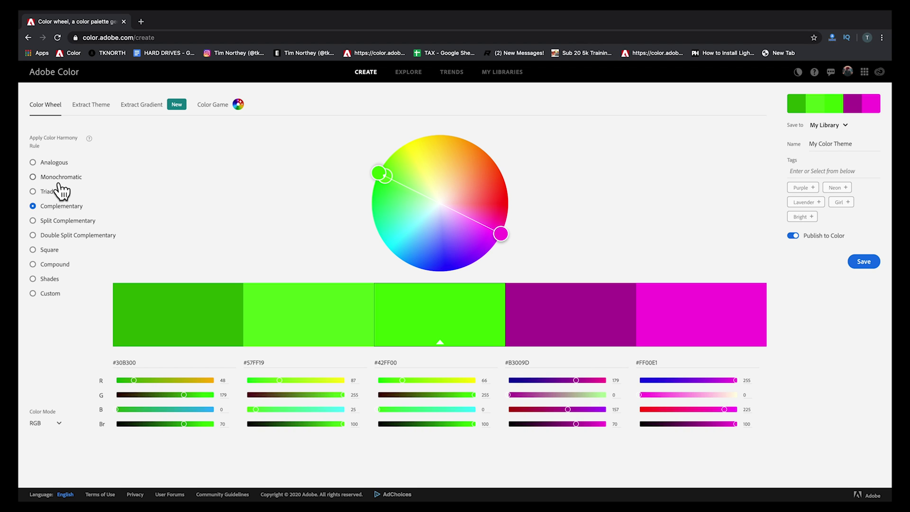
click(34, 191)
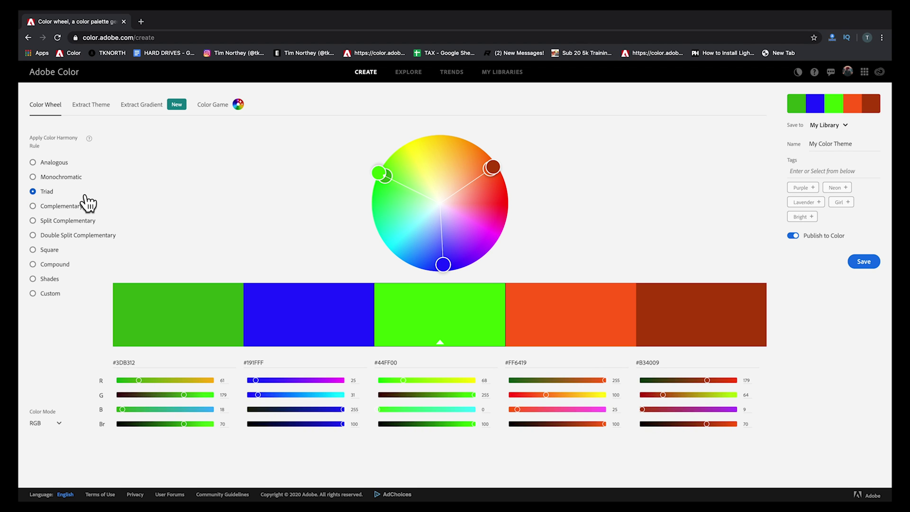
click(87, 109)
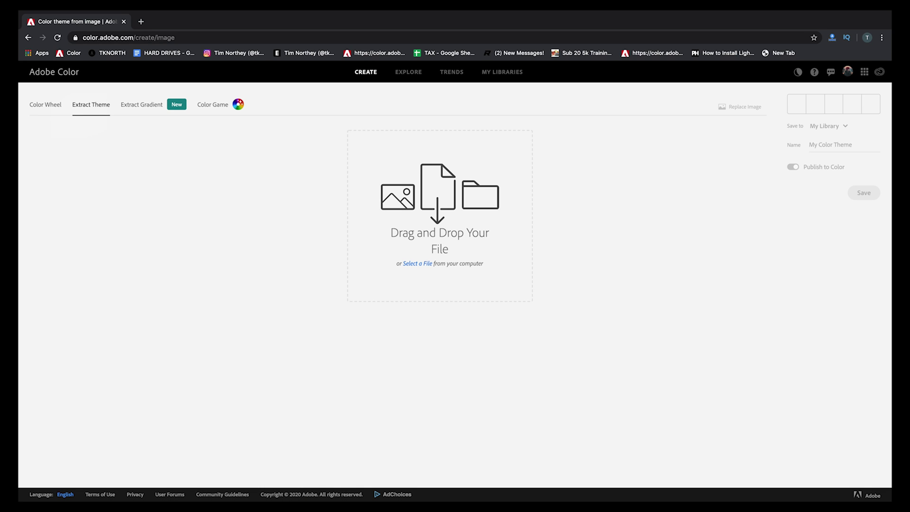
- Extract a theme from the desert photo and resample the fifth colour from a darker brown spot
drag(469, 208, 474, 203)
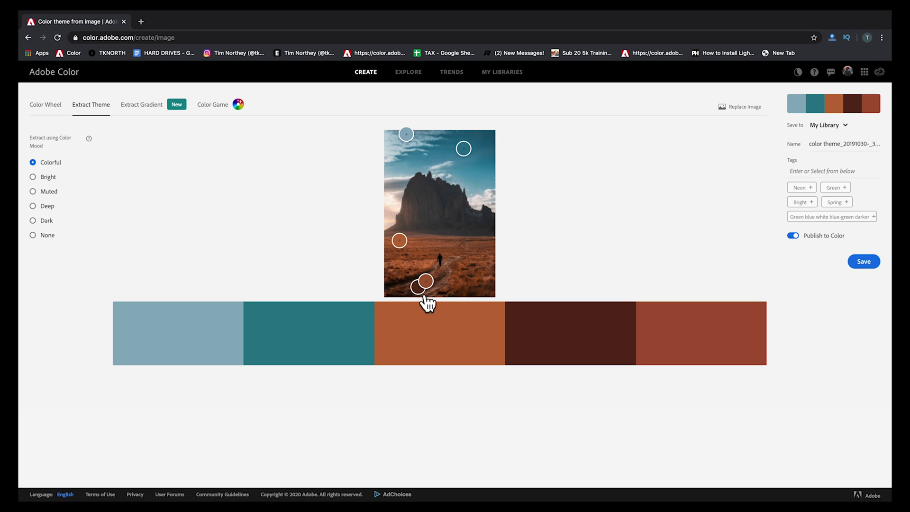
drag(422, 284, 470, 274)
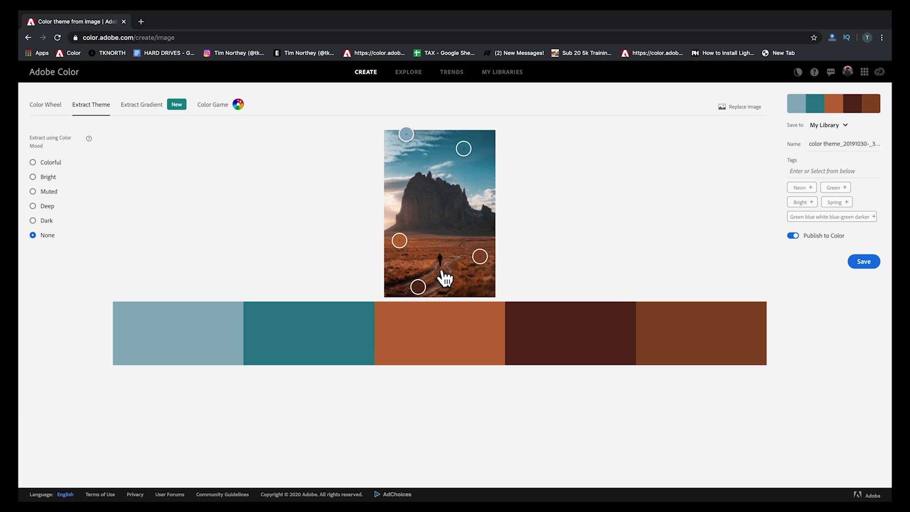